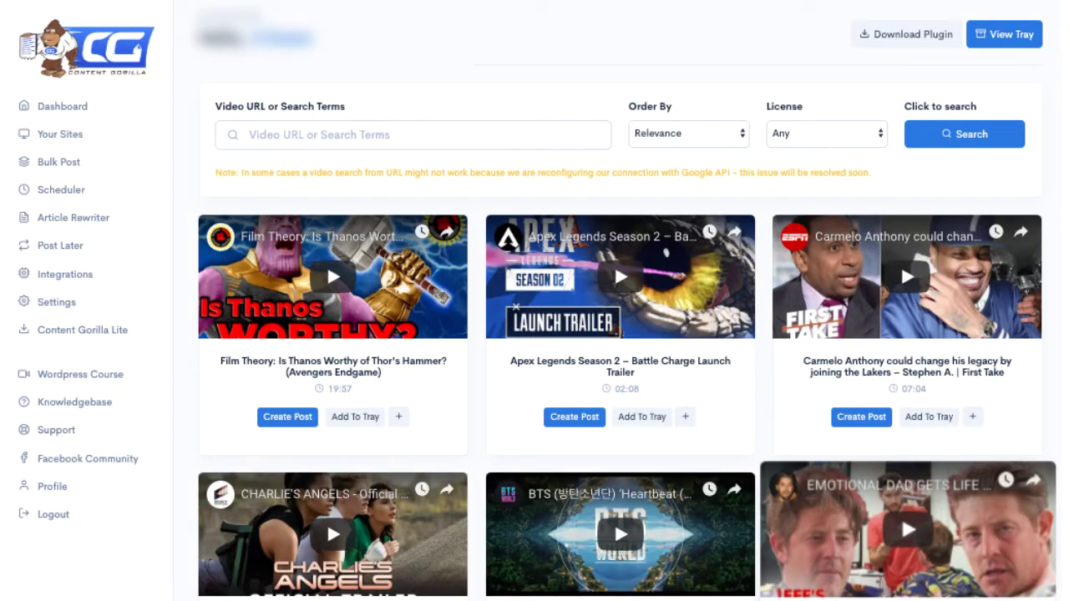
- Look through the dashboard's video listings and read the admin's post about the API over-use error
scroll(620, 335, "down", 2)
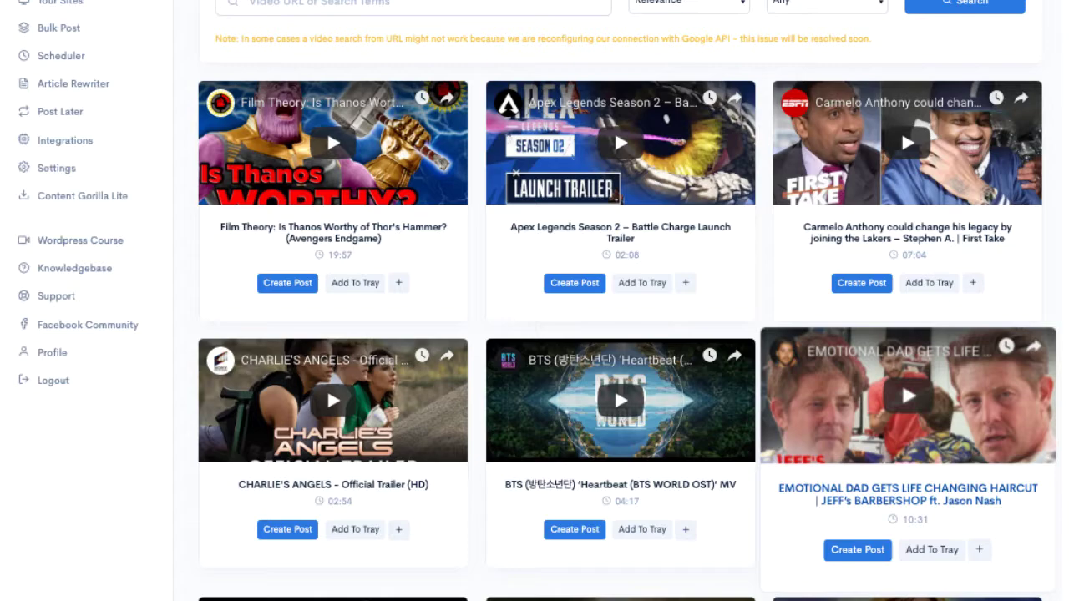
scroll(535, 301, "down", 4)
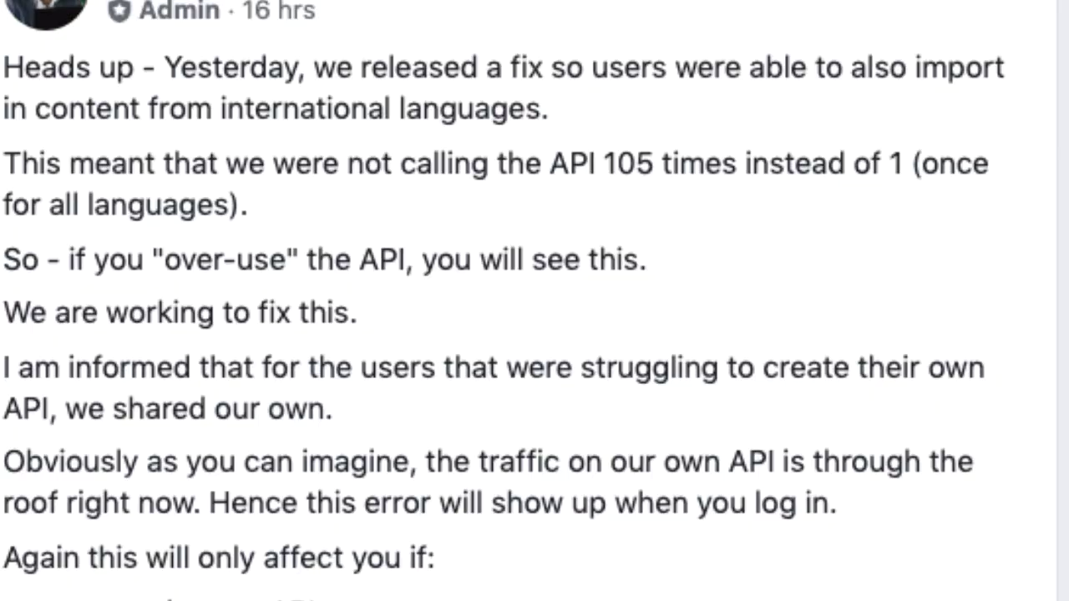
scroll(535, 301, "down", 5)
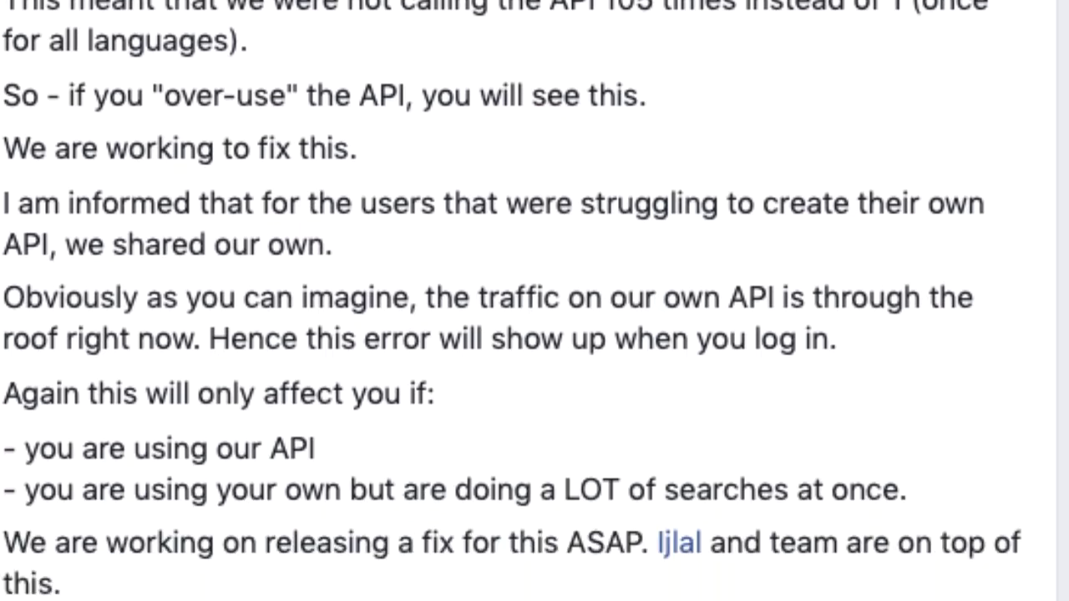
scroll(535, 301, "down", 8)
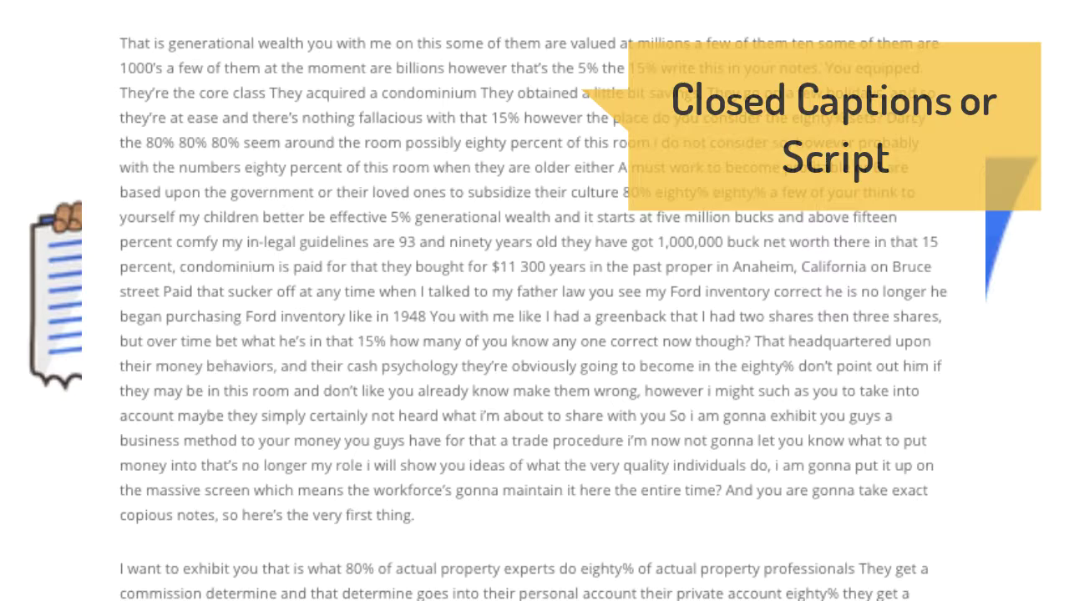
- Read through the published article's text and images from start to end
scroll(535, 300, "down", 15)
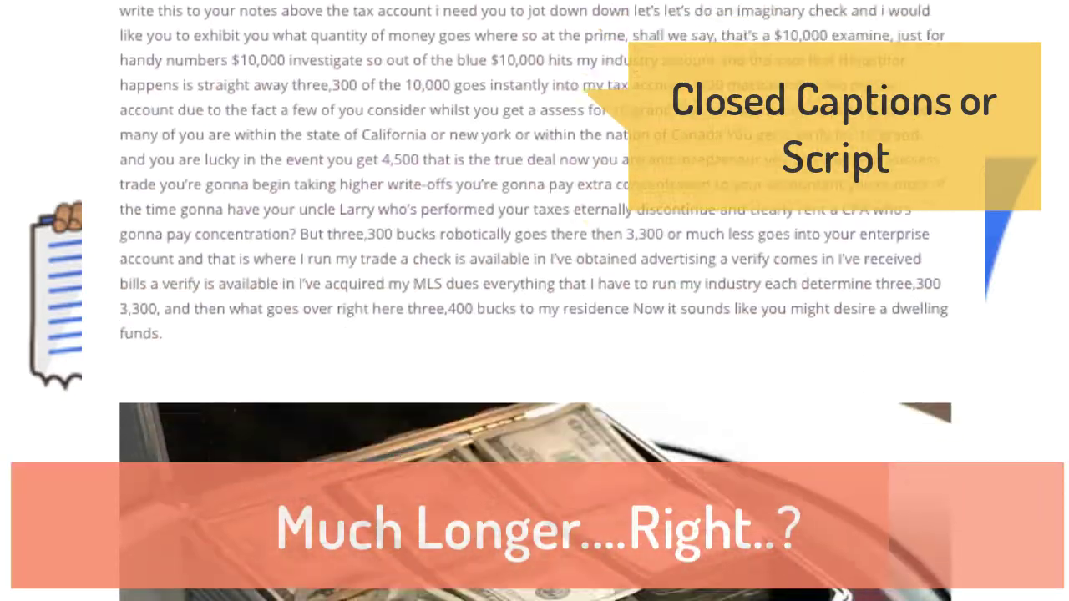
scroll(534, 301, "down", 15)
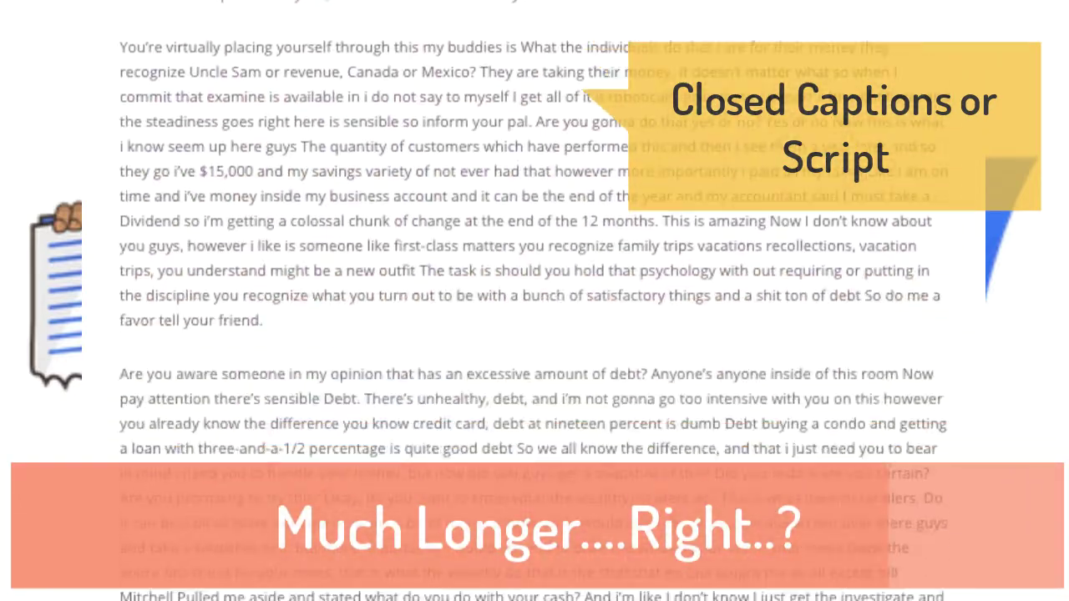
scroll(535, 300, "down", 15)
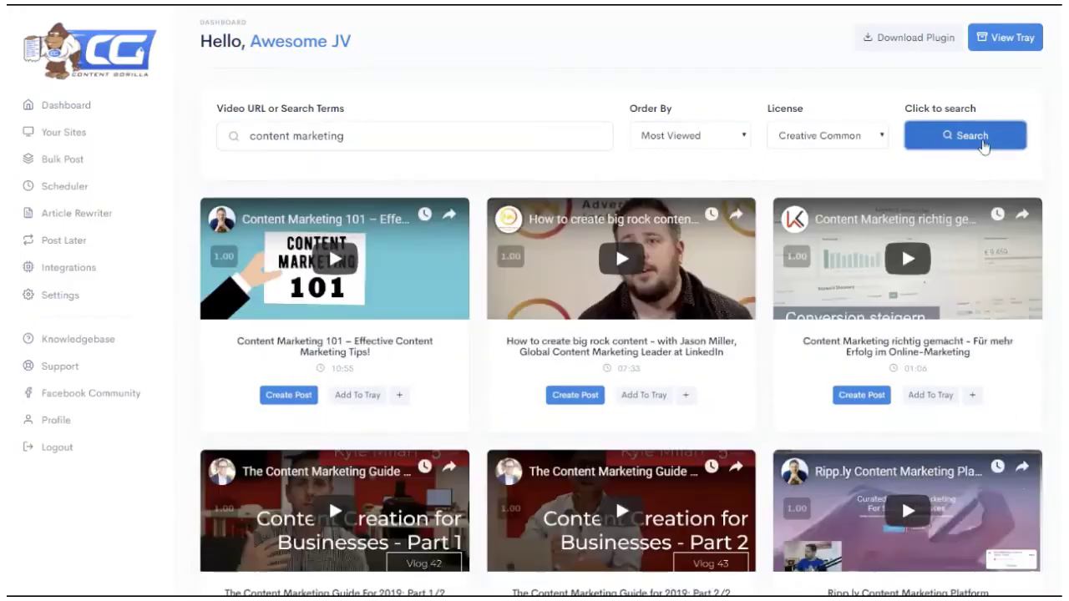
- Create a post from the Content Marketing 101 – Effective Content Marketing Tips! video and publish it to the Doggie Army website
left_click(284, 404)
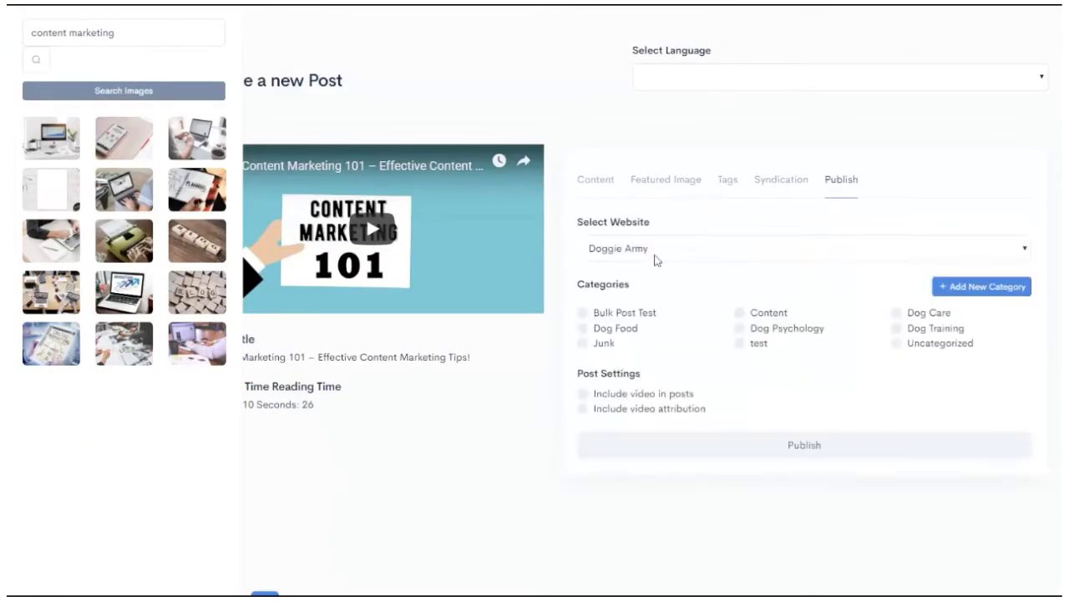
left_click(763, 446)
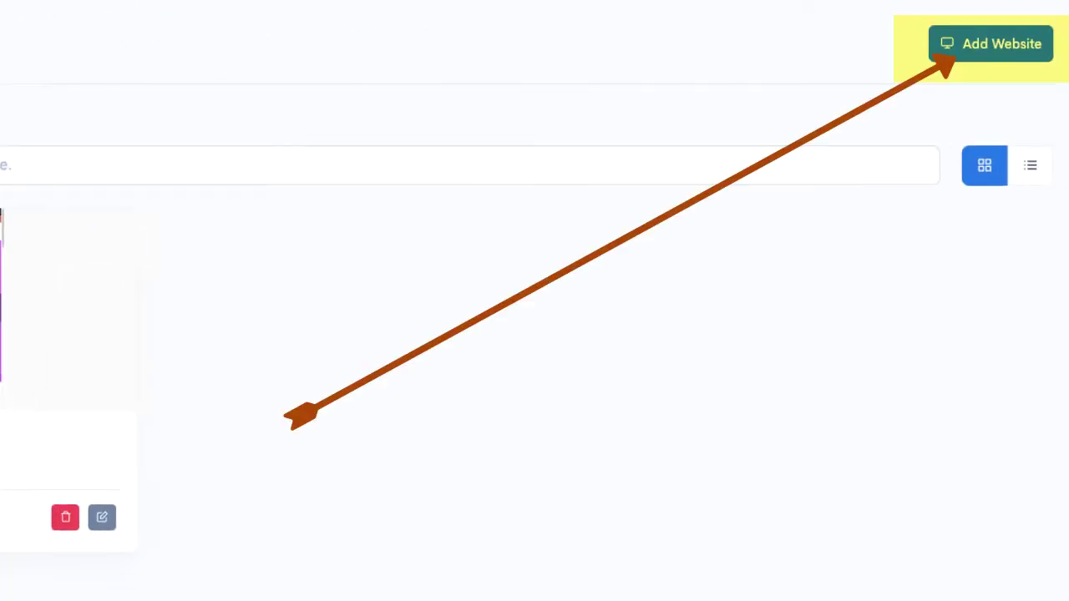
- Start adding a new website to the list of connected sites
left_click(991, 43)
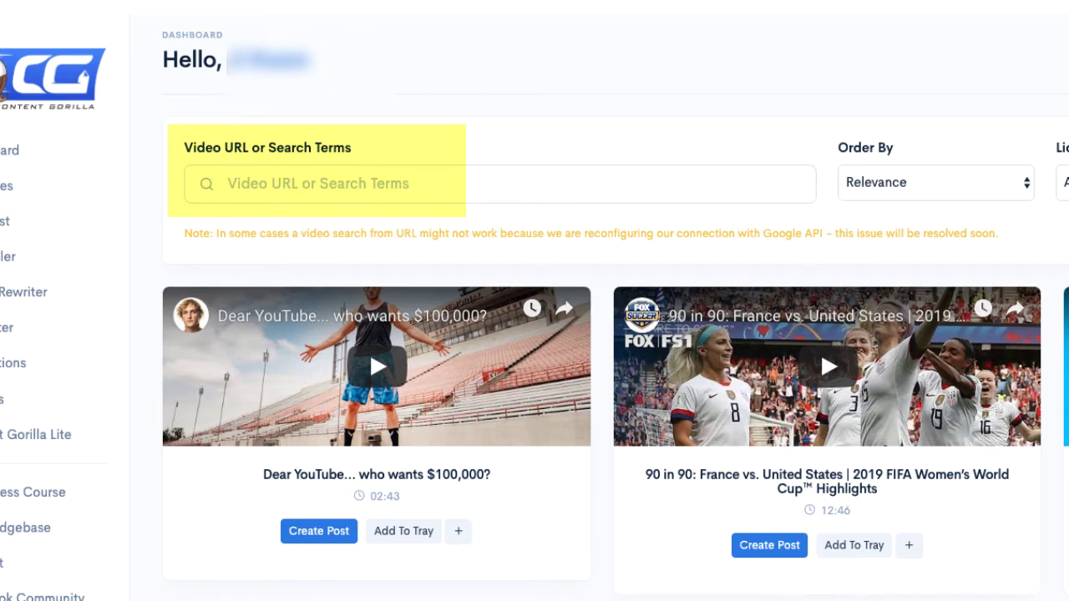
- Search the videos for "Online Marketing Business" and look through the results
left_click(228, 183)
type("Online Mark")
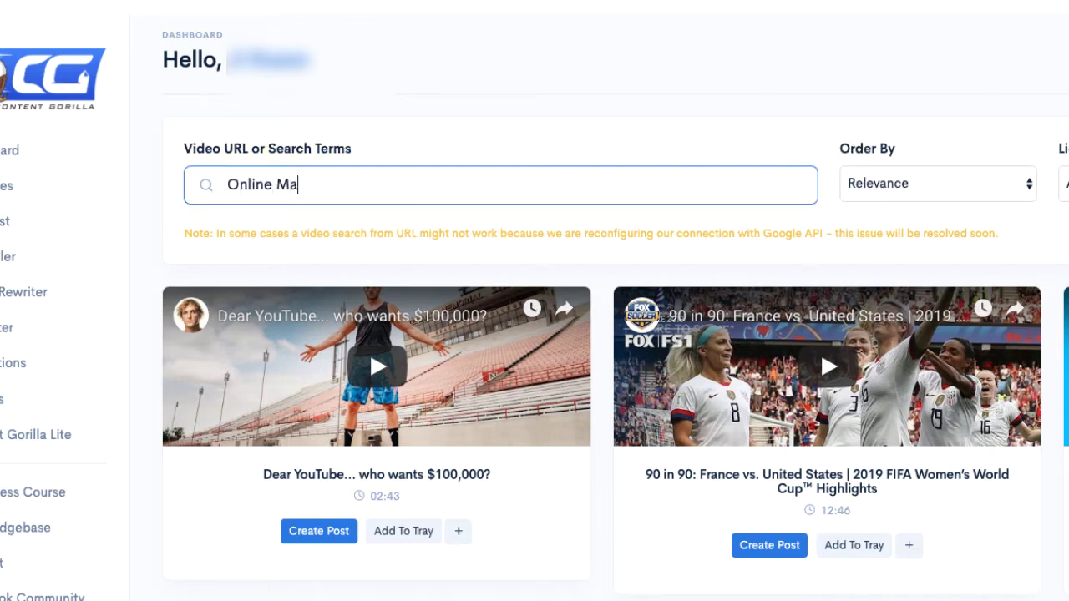
type("eting Business")
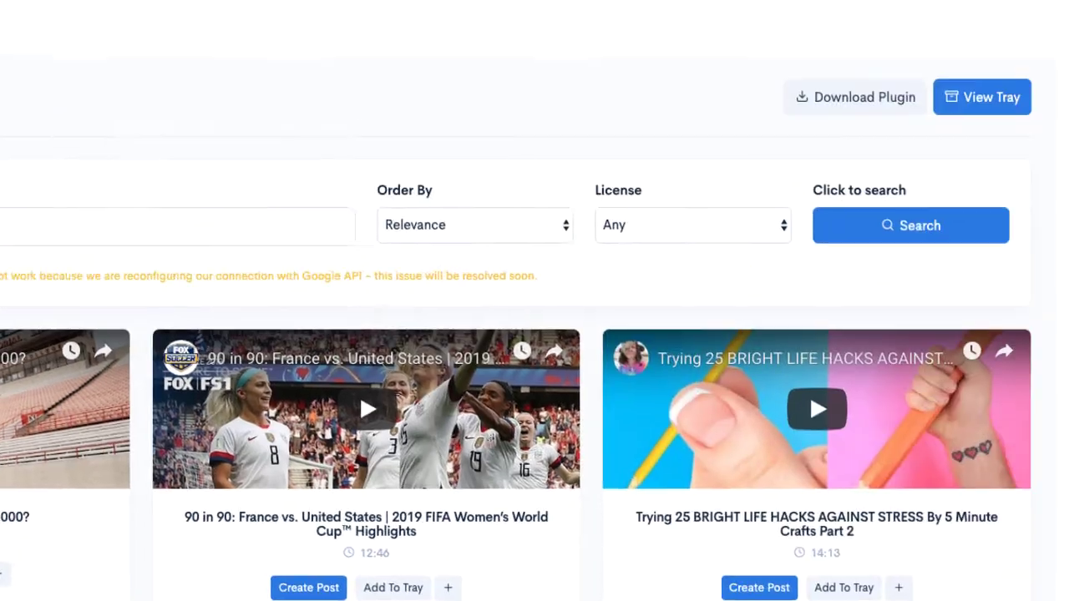
left_click(938, 184)
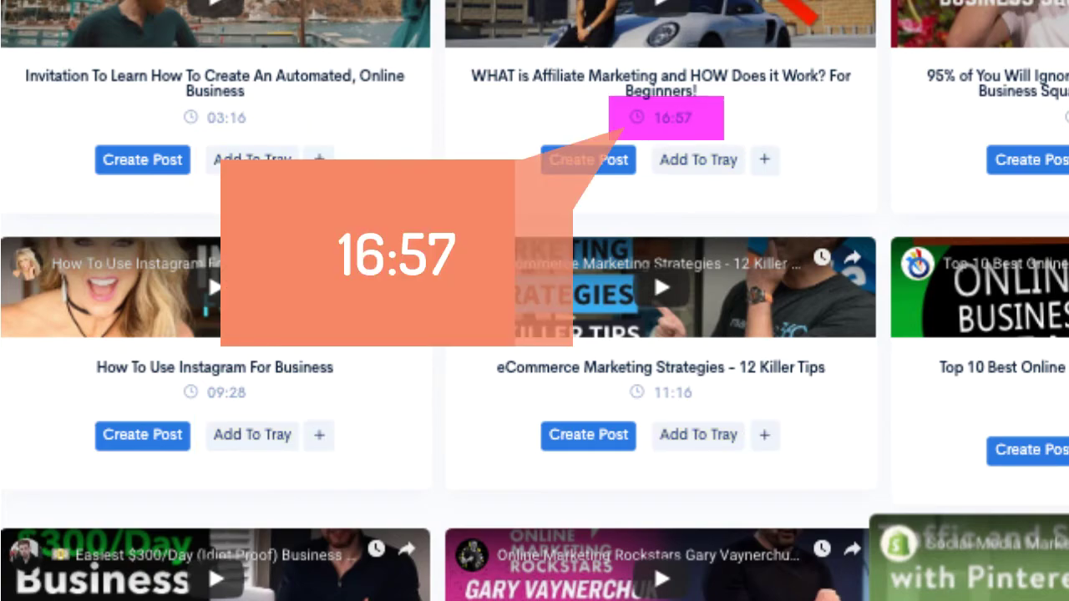
scroll(534, 301, "down", 3)
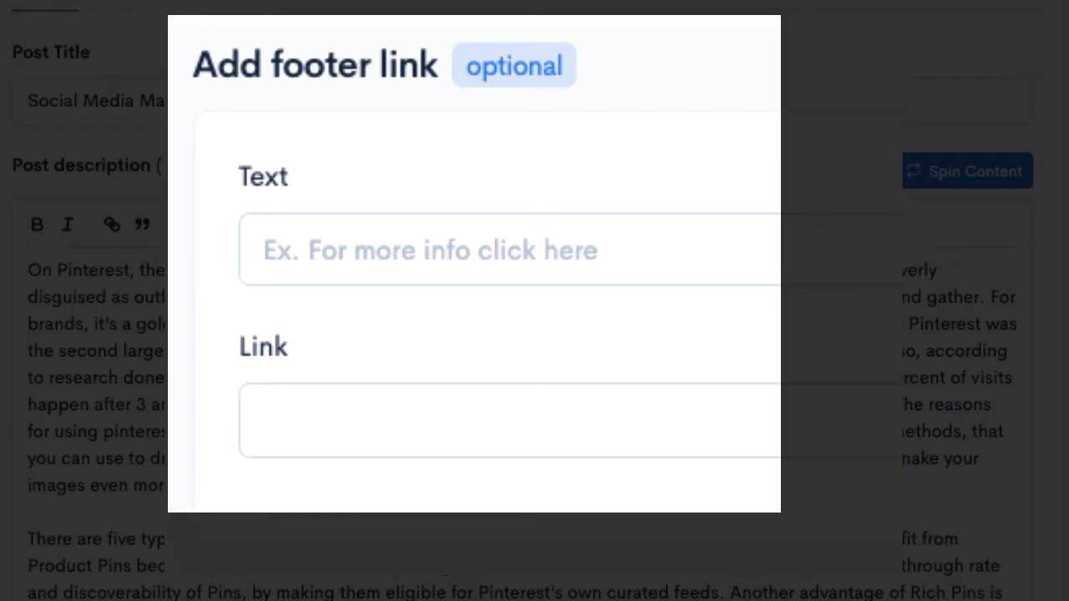
- Insert a picture from the image library below the Sell the Lifestyle paragraph of the post description
scroll(535, 310, "down", 10)
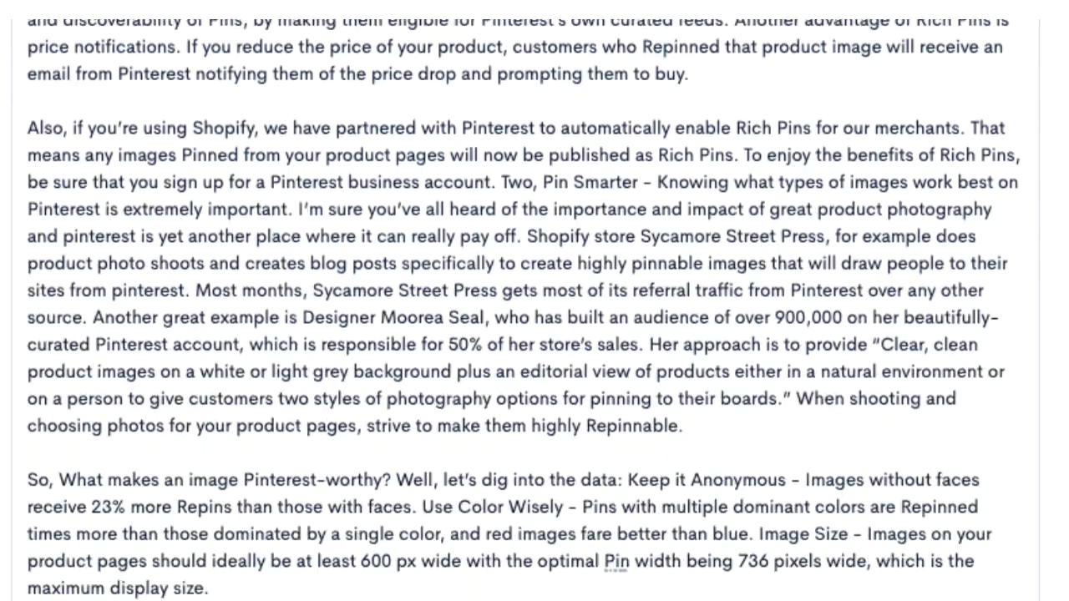
scroll(526, 311, "down", 5)
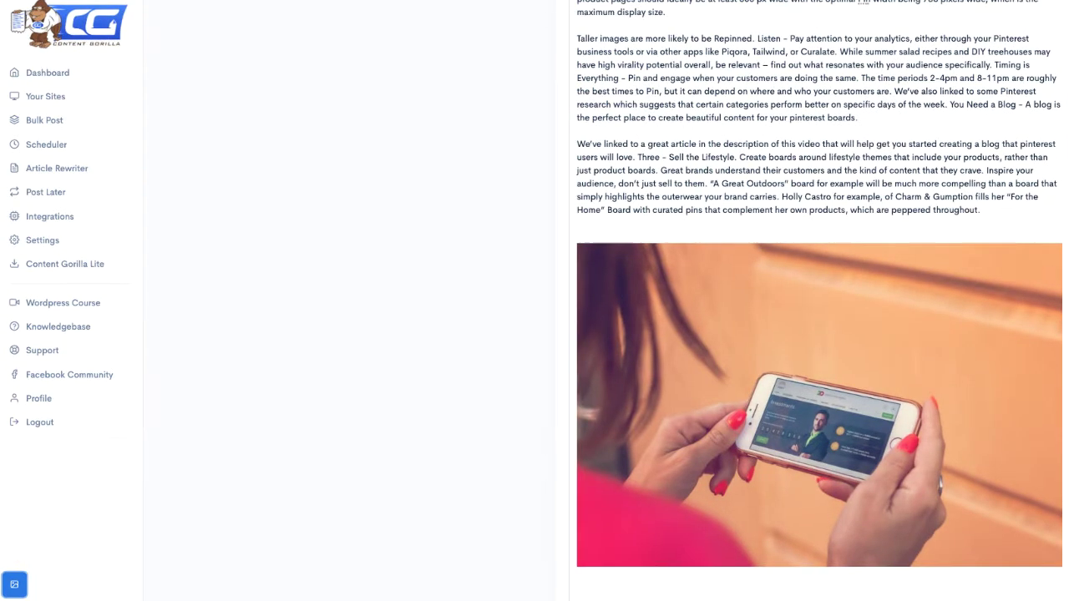
left_click(14, 584)
left_click_drag(34, 165, 807, 214)
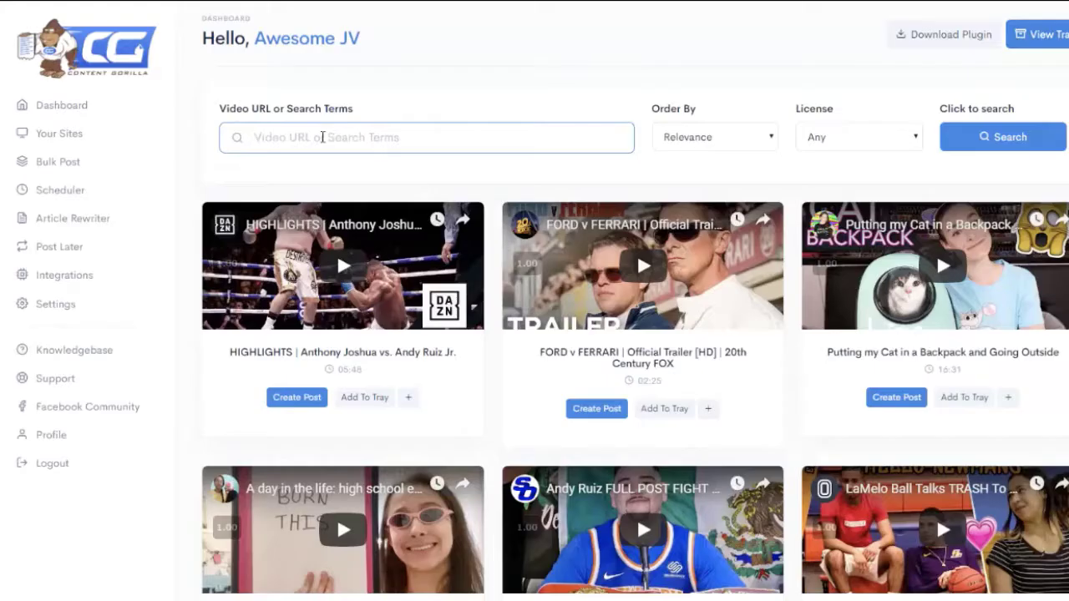
- Search the videos for "content marketing", ordered by Most Viewed
type("content marketing")
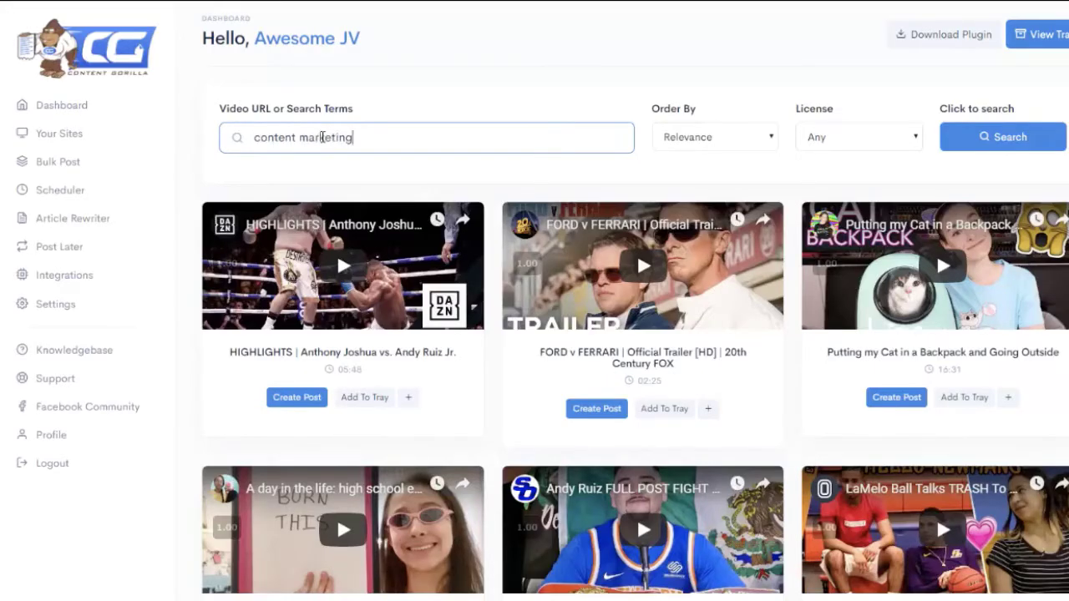
left_click(715, 137)
left_click(749, 190)
left_click(979, 147)
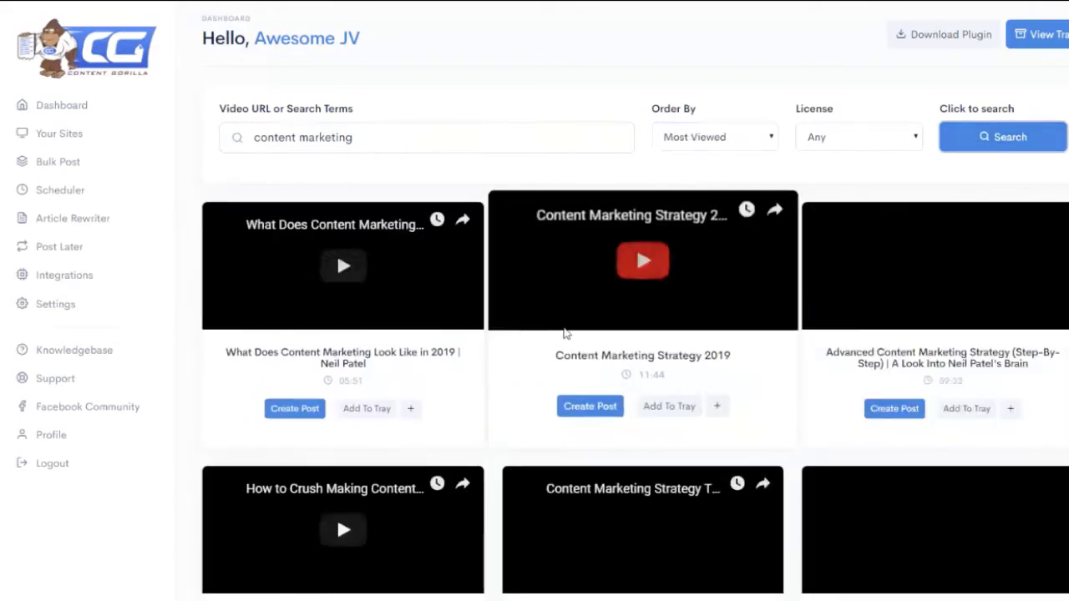
- Restrict the video search to the Creative Common license and run it again
left_click(859, 137)
left_click(851, 173)
left_click(1021, 148)
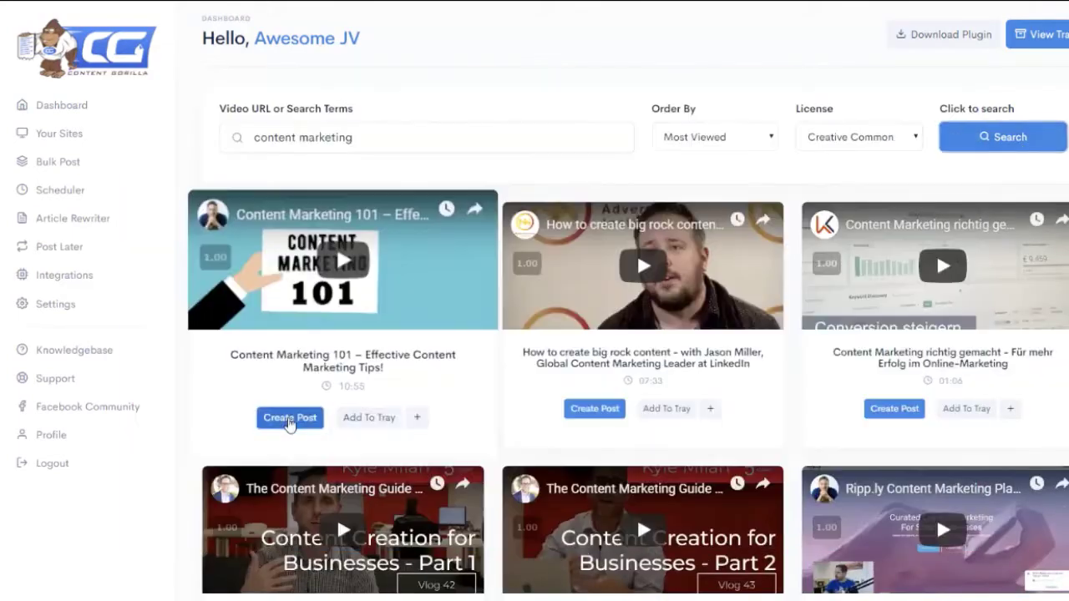
- Create a post from the Content Marketing 101 video and title it "101 Rules of Content Marketing – Effective Content Marketing Tips!"
left_click(291, 425)
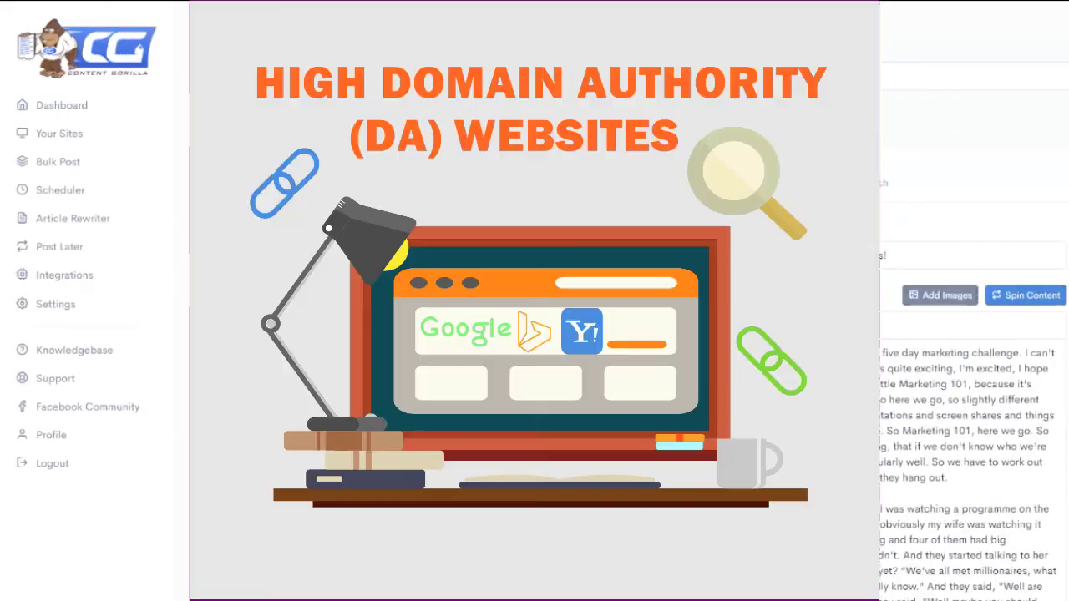
type("101 Rules of Content Marketing 101 – Effective Content Marketing Tips!")
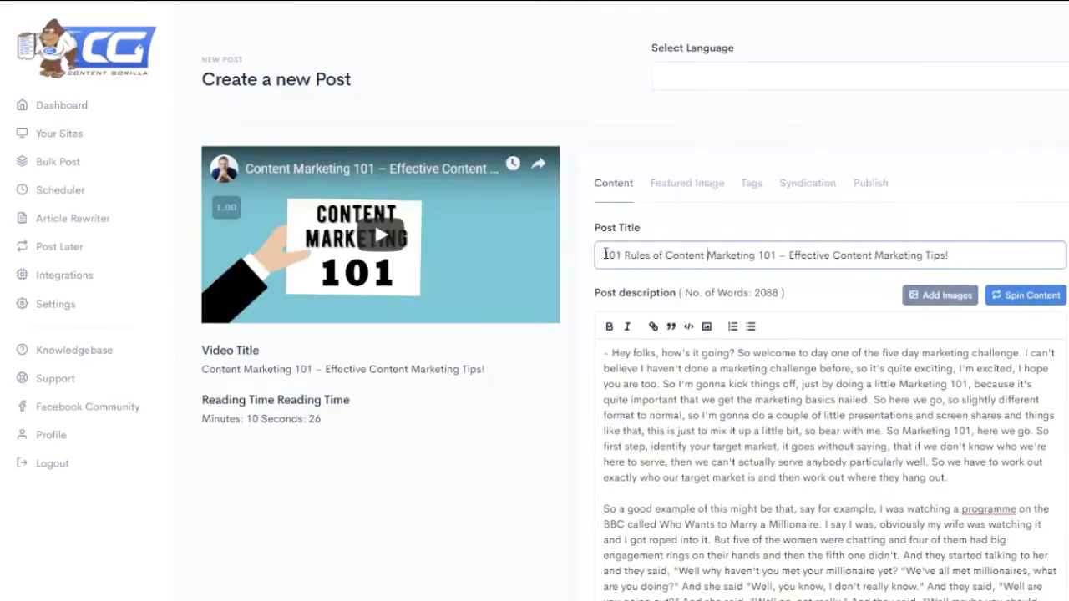
left_click_drag(763, 255, 792, 255)
type("(")
- Read through the post description and spin its content into a reworded version
scroll(629, 320, "down", 2)
left_click(630, 320)
scroll(702, 336, "down", 3)
scroll(701, 336, "down", 10)
left_click(806, 566)
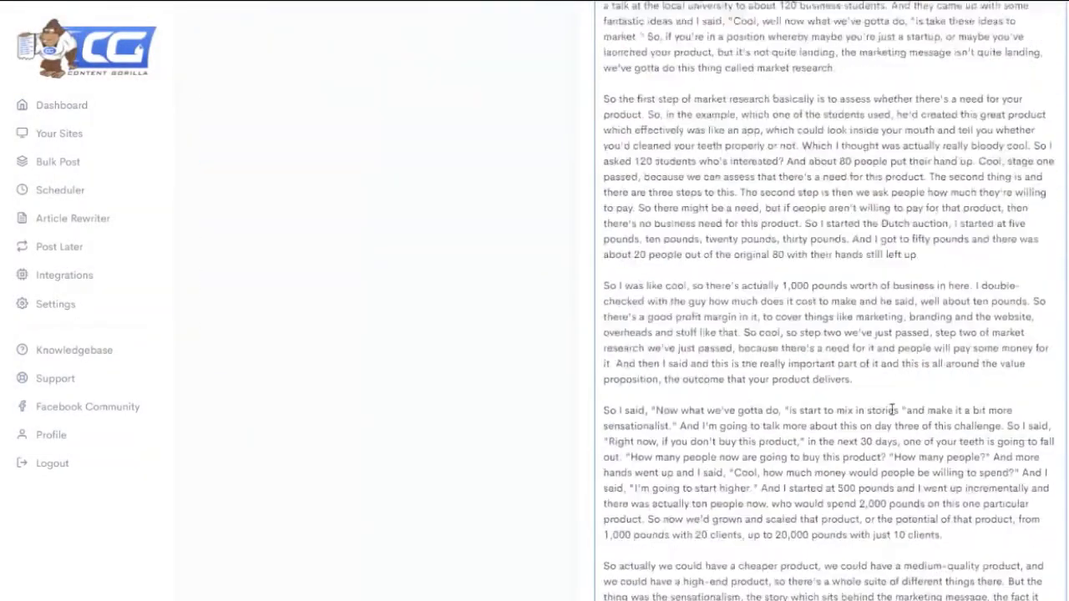
scroll(893, 408, "up", 15)
left_click(1046, 296)
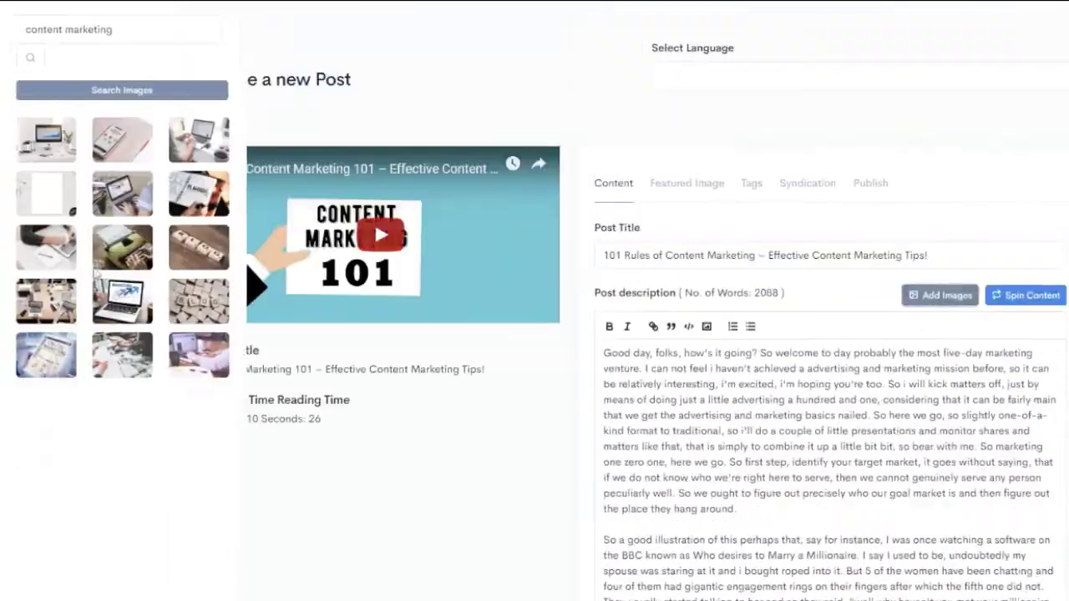
- Open the post's featured image settings and start changing the featured image
left_click(687, 183)
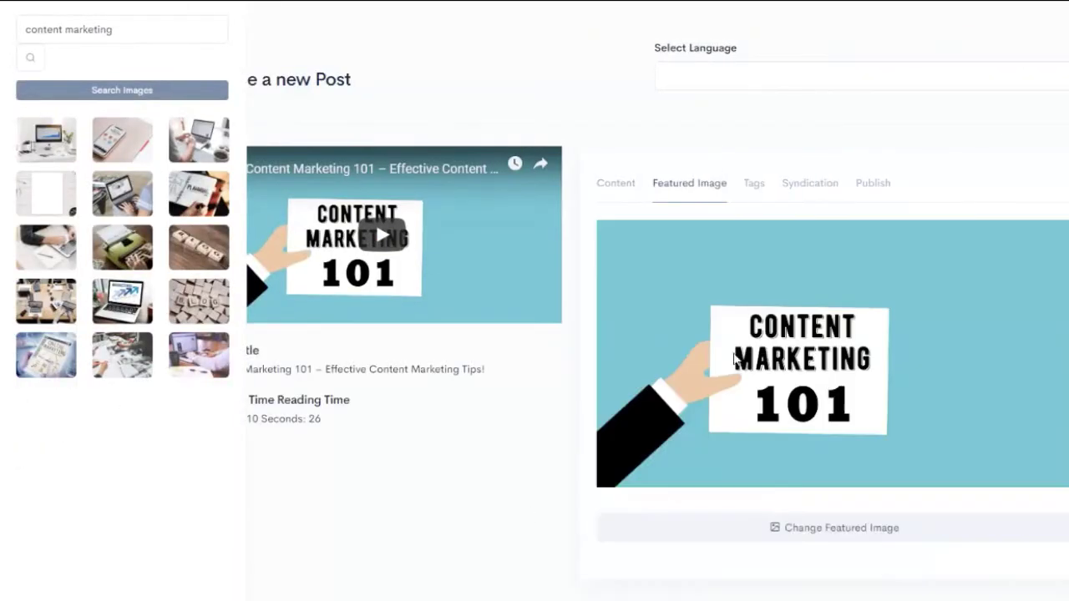
left_click(835, 532)
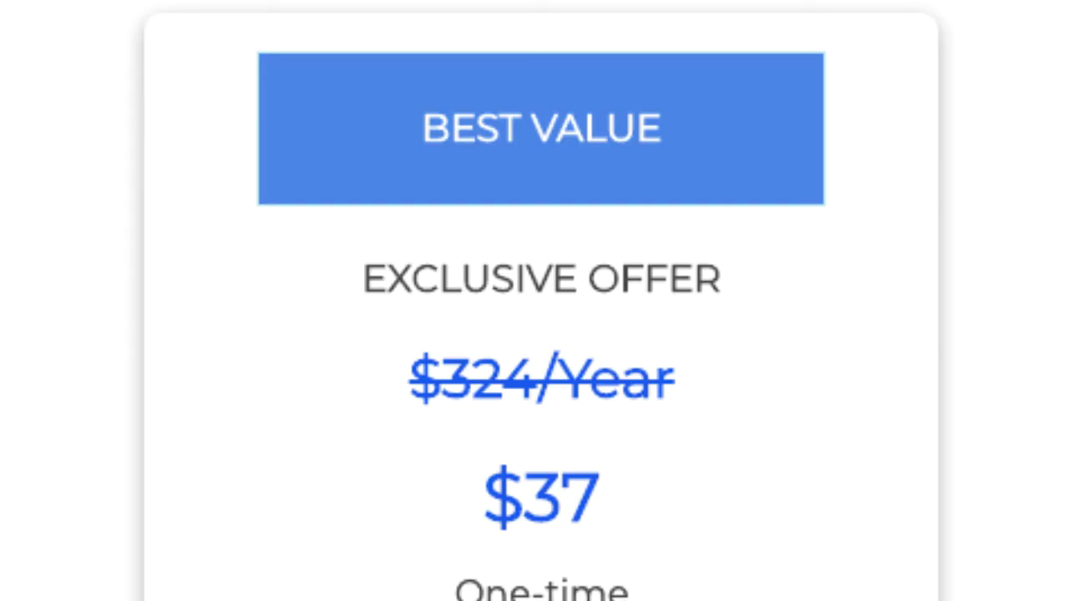